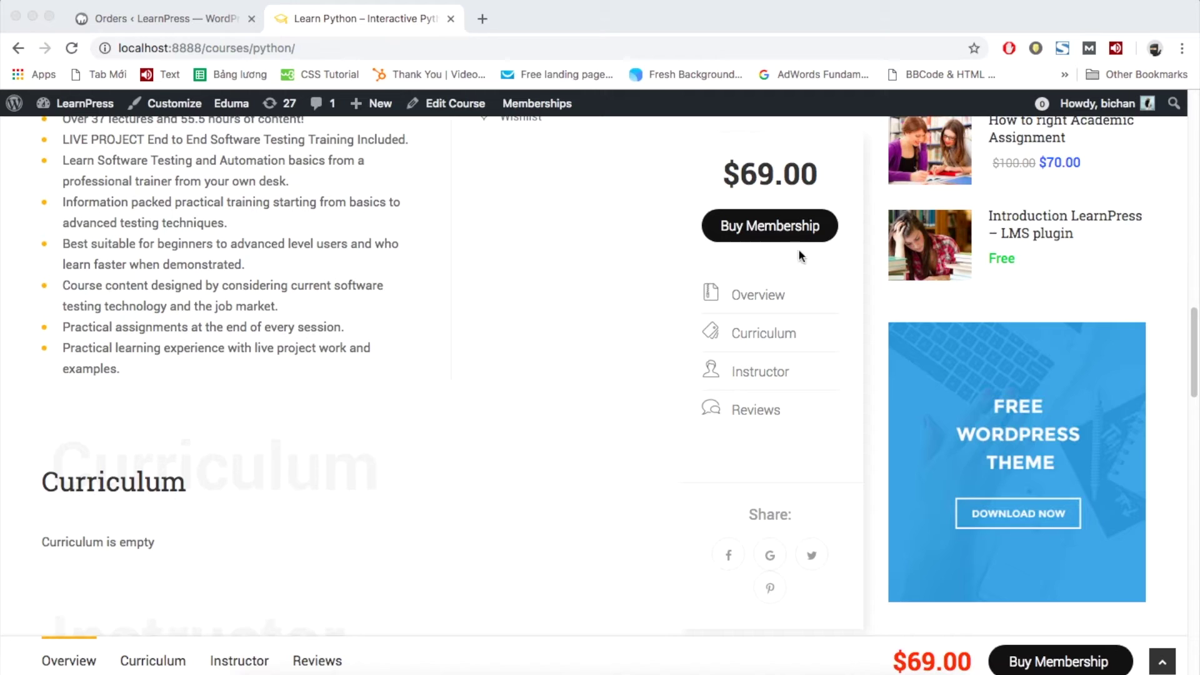
# - Scroll back up the Learn Python – Interactive Python course page, priced at $69.00
pyautogui.scroll(15, 667, 236)
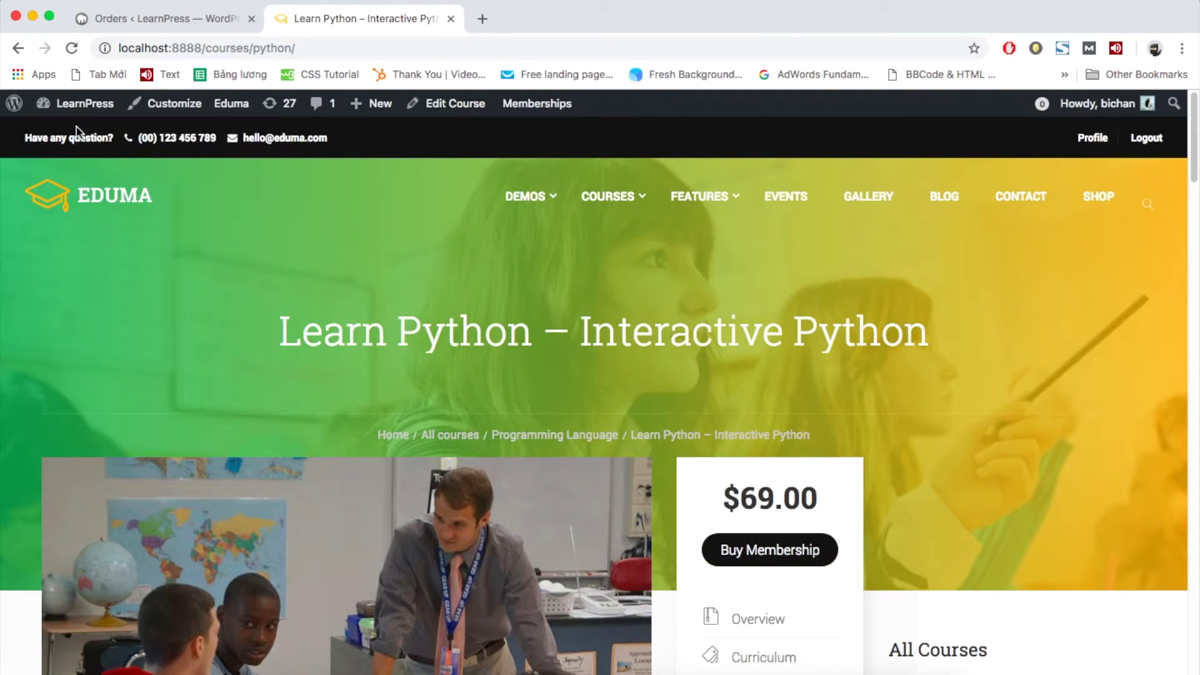
pyautogui.moveTo(69, 105)
pyautogui.click(59, 136)
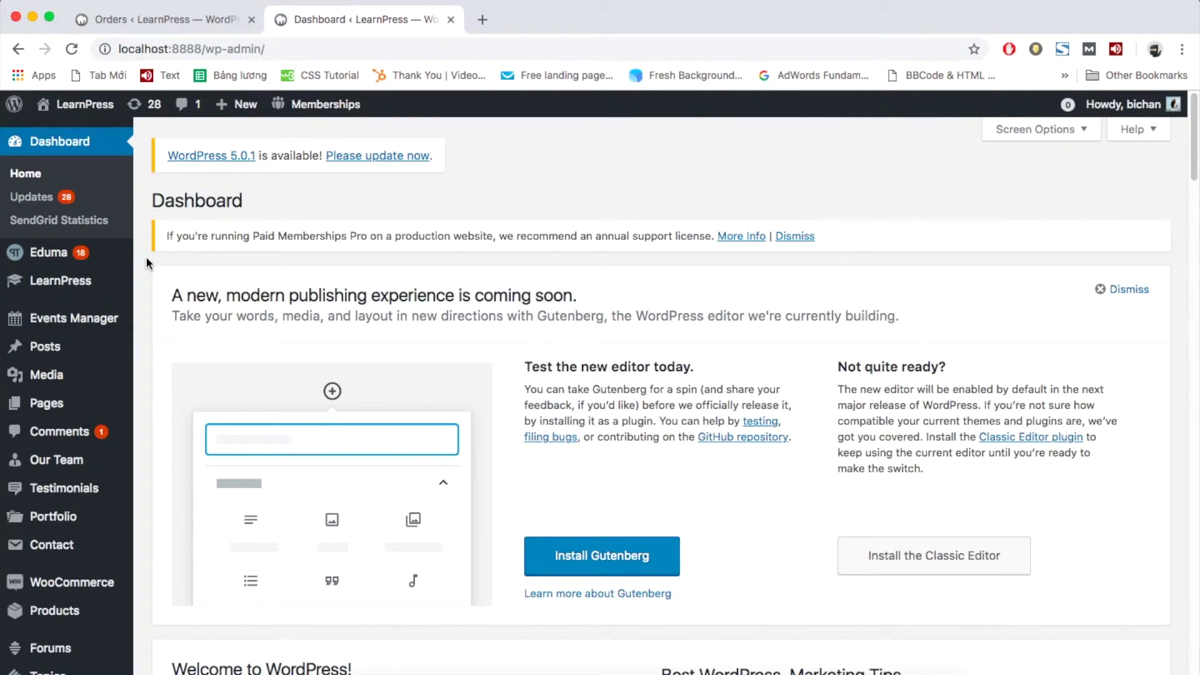
pyautogui.moveTo(98, 282)
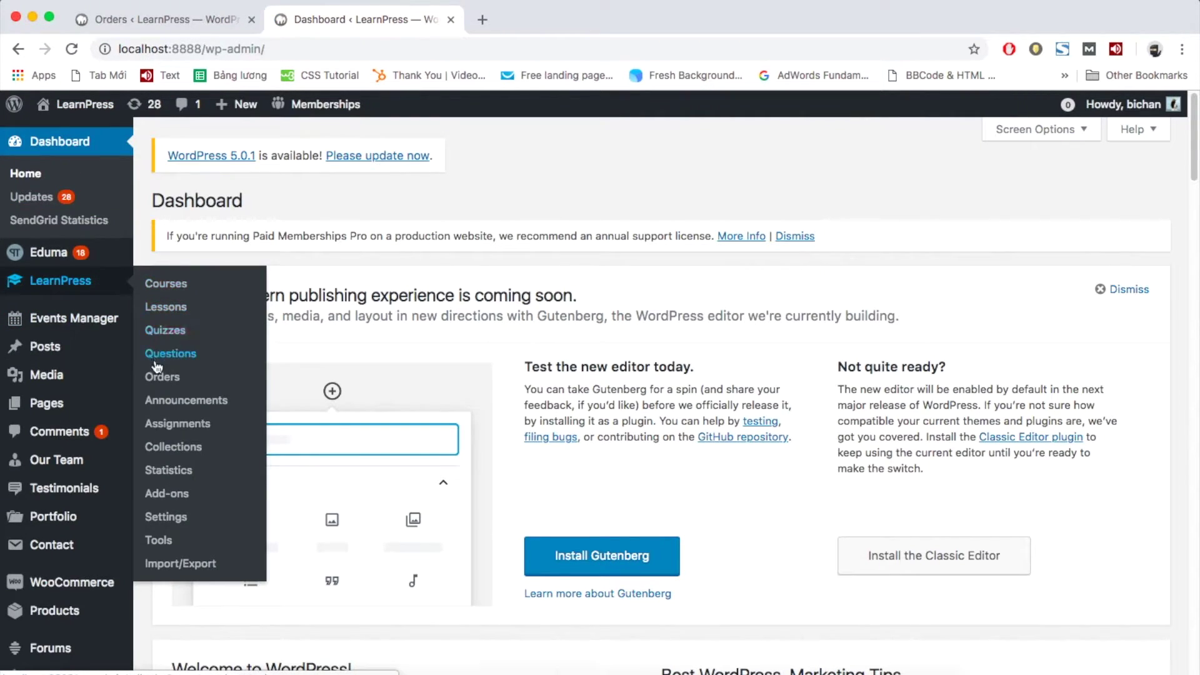
pyautogui.click(172, 385)
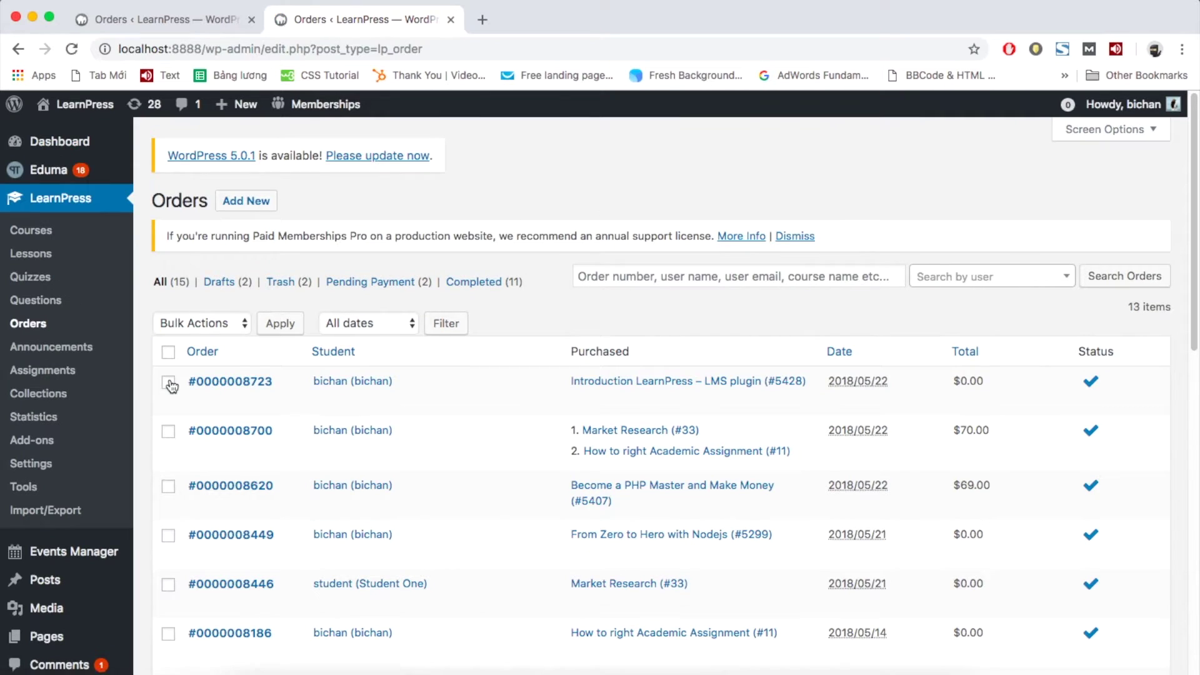
pyautogui.click(247, 202)
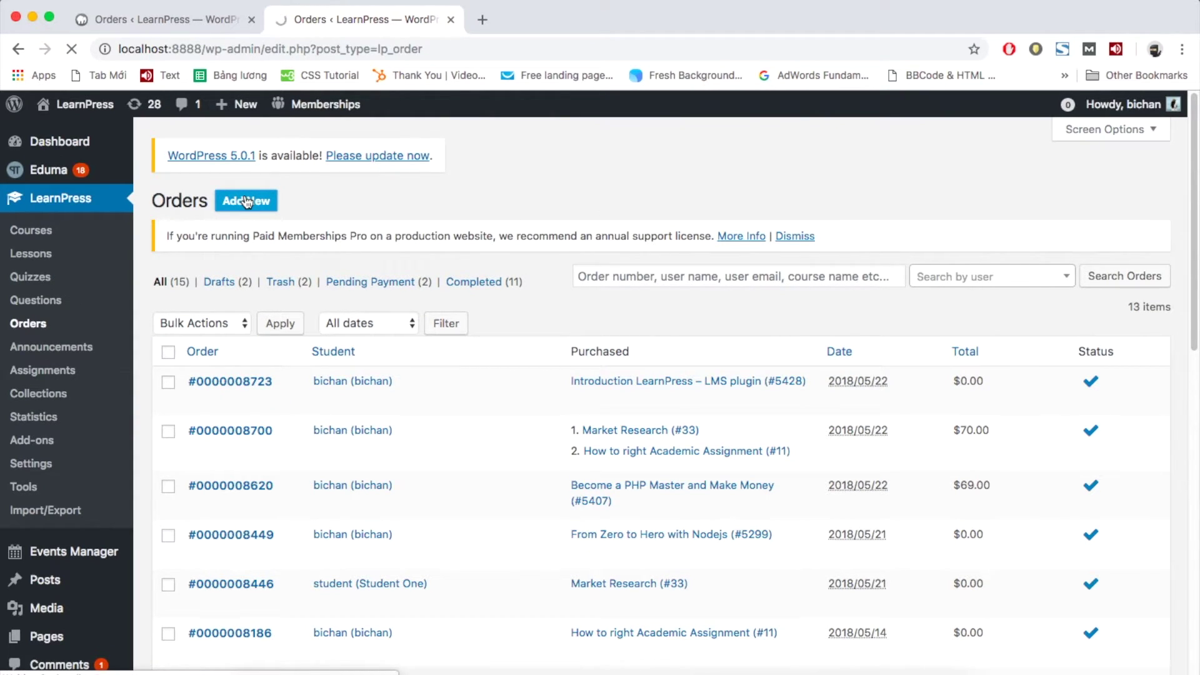
pyautogui.click(358, 354)
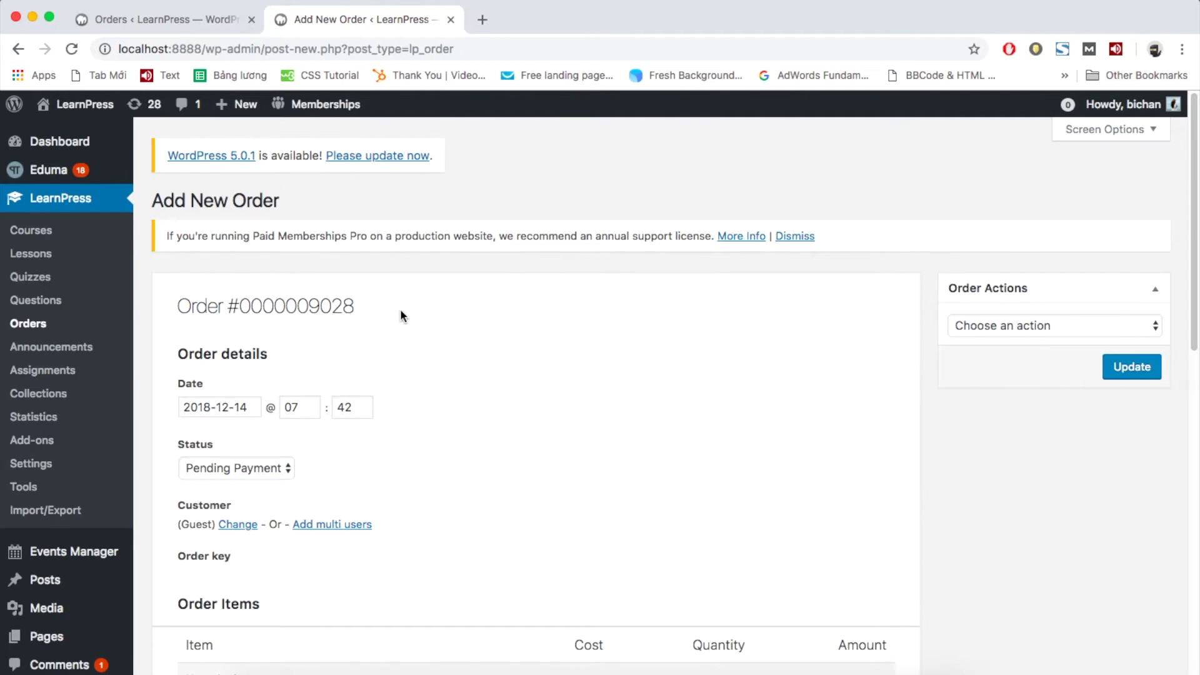
# - Set the order's time to 8:45
pyautogui.moveTo(194, 306); pyautogui.dragTo(357, 306)
pyautogui.click(383, 309)
pyautogui.scroll(-2, 421, 437)
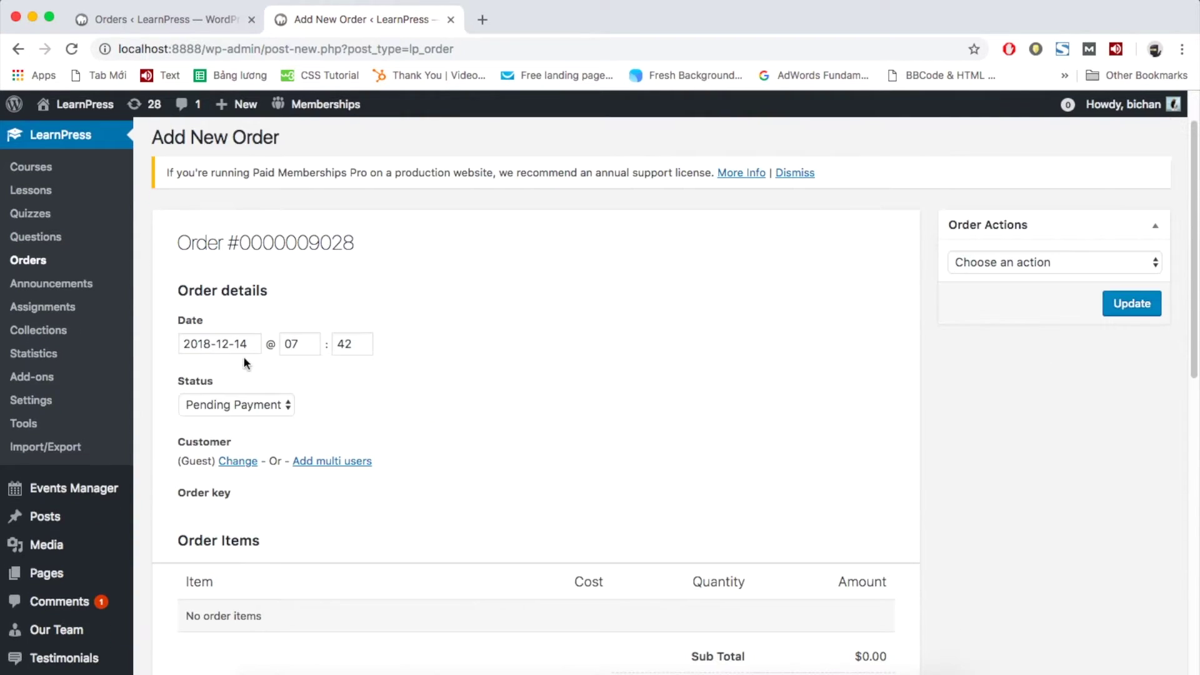
pyautogui.click(240, 343)
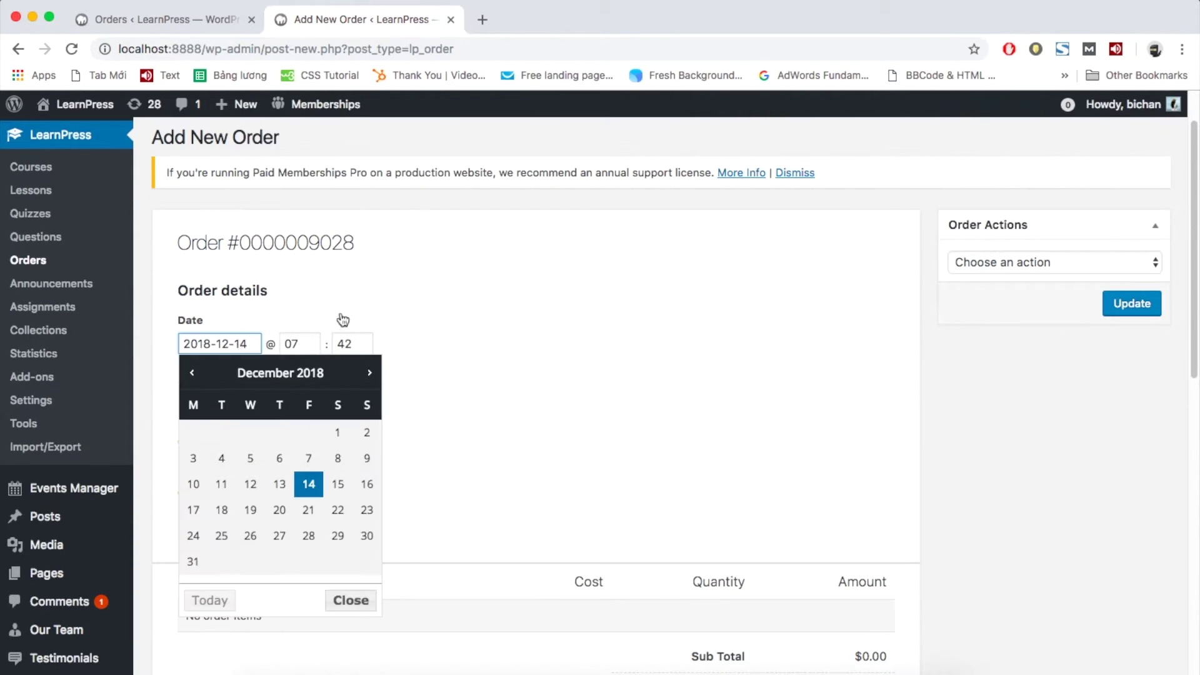
pyautogui.doubleClick(293, 344)
pyautogui.write('8')
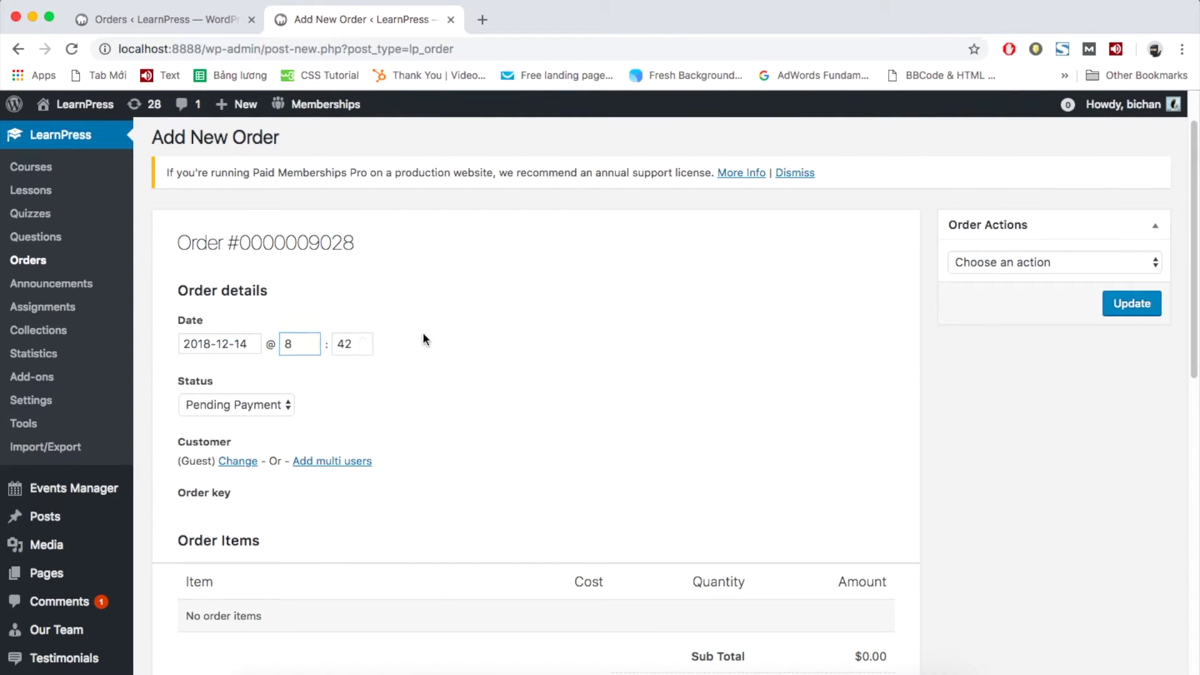
pyautogui.click(364, 340)
pyautogui.click(363, 348)
pyautogui.click(363, 349)
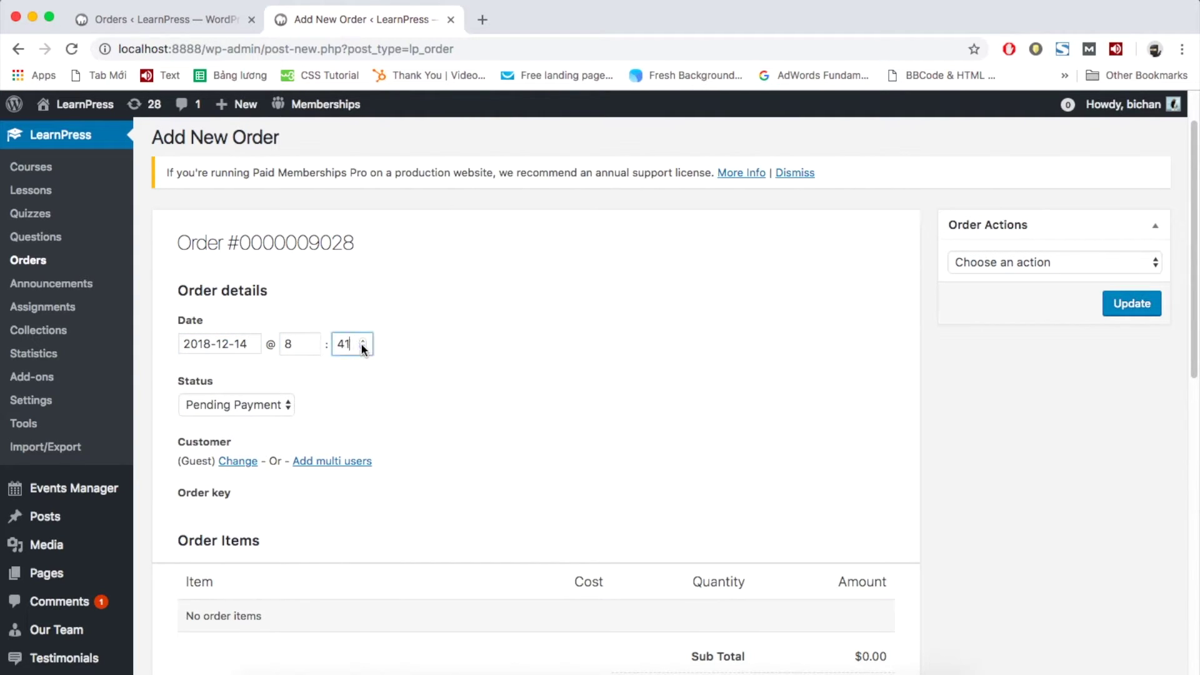
pyautogui.click(363, 341)
pyautogui.click(362, 341)
pyautogui.click(363, 340)
pyautogui.click(362, 340)
# - Change the order status from Pending Payment to Completed
pyautogui.click(265, 404)
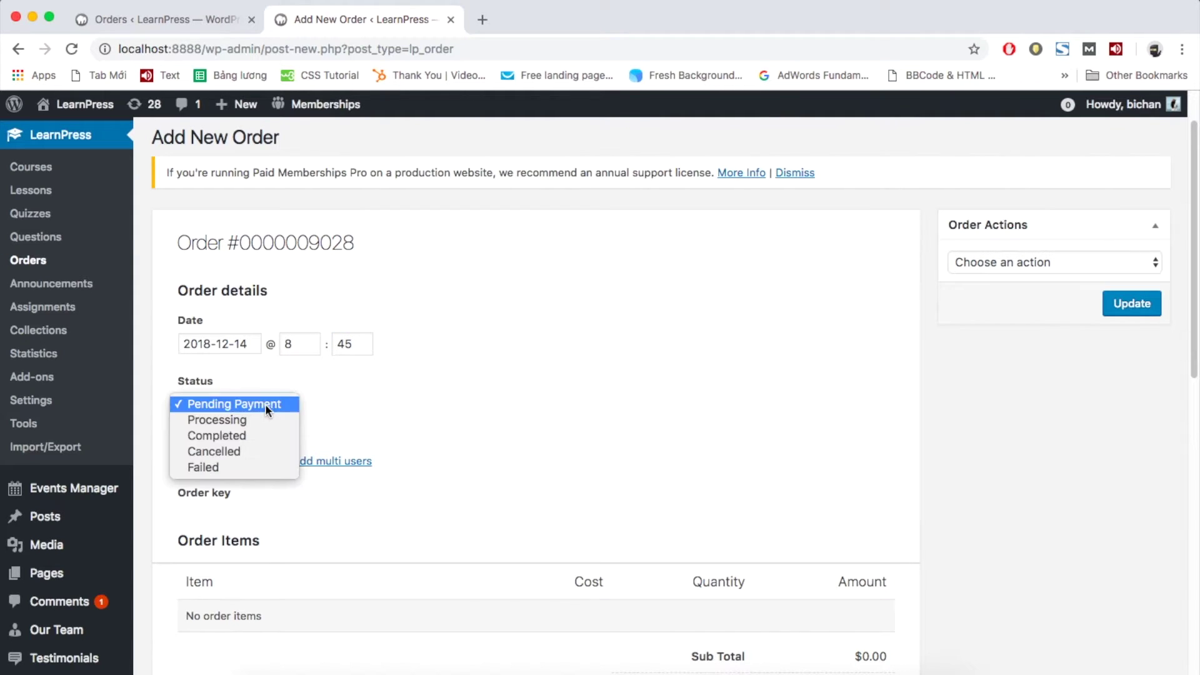
pyautogui.click(240, 438)
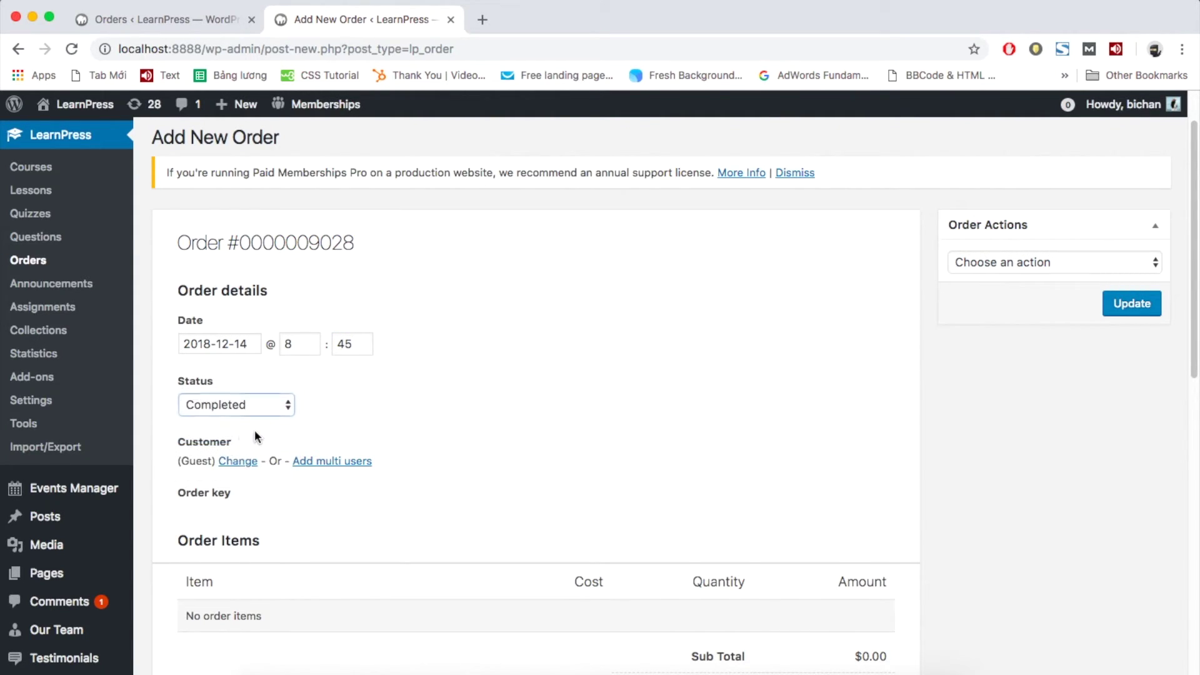
pyautogui.scroll(-1, 254, 431)
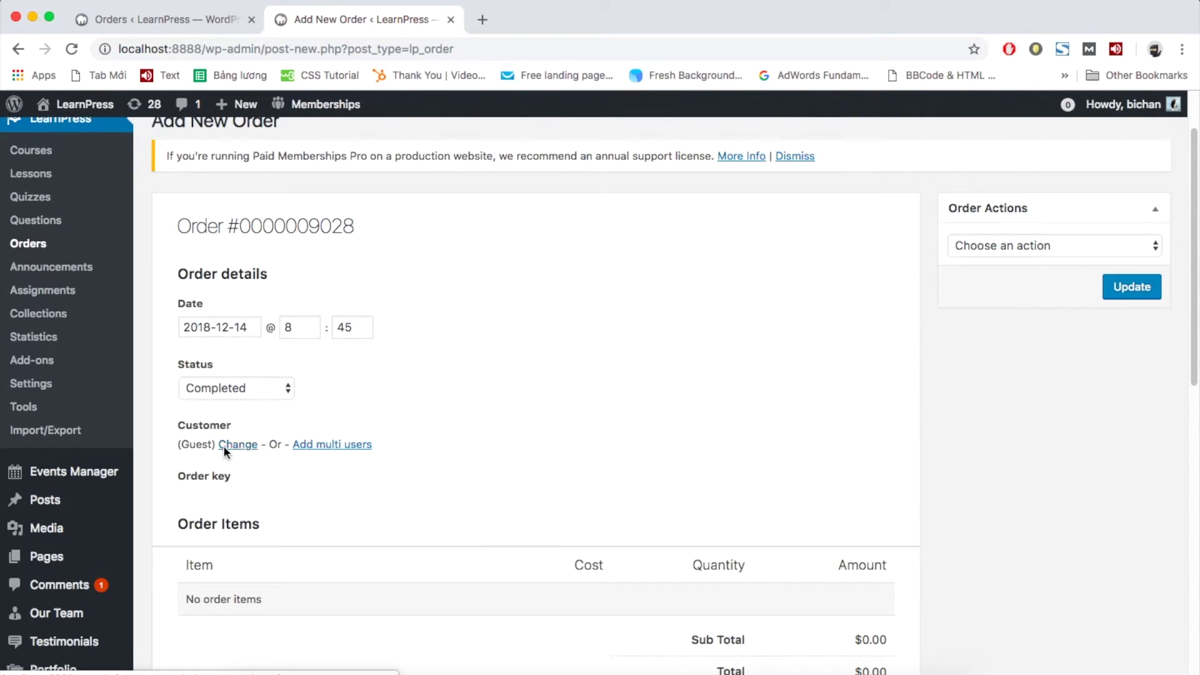
# - Search users for 'student one' and assign Student One as the order's customer
pyautogui.click(225, 446)
pyautogui.write('student one')
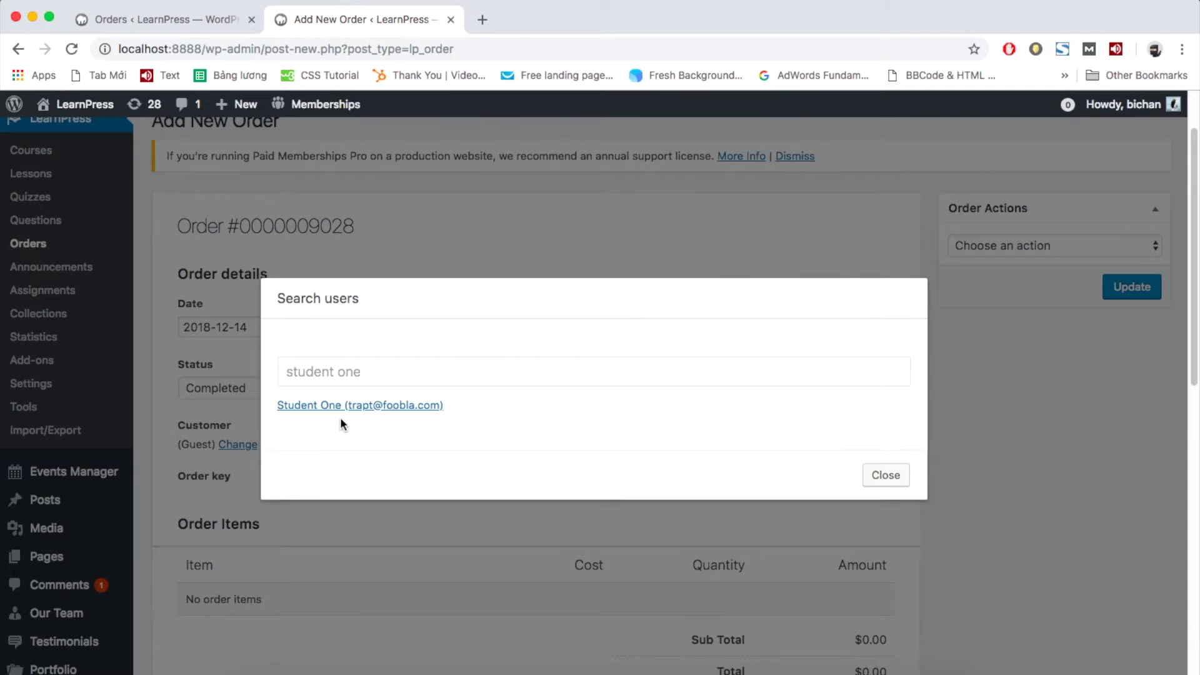
pyautogui.click(355, 407)
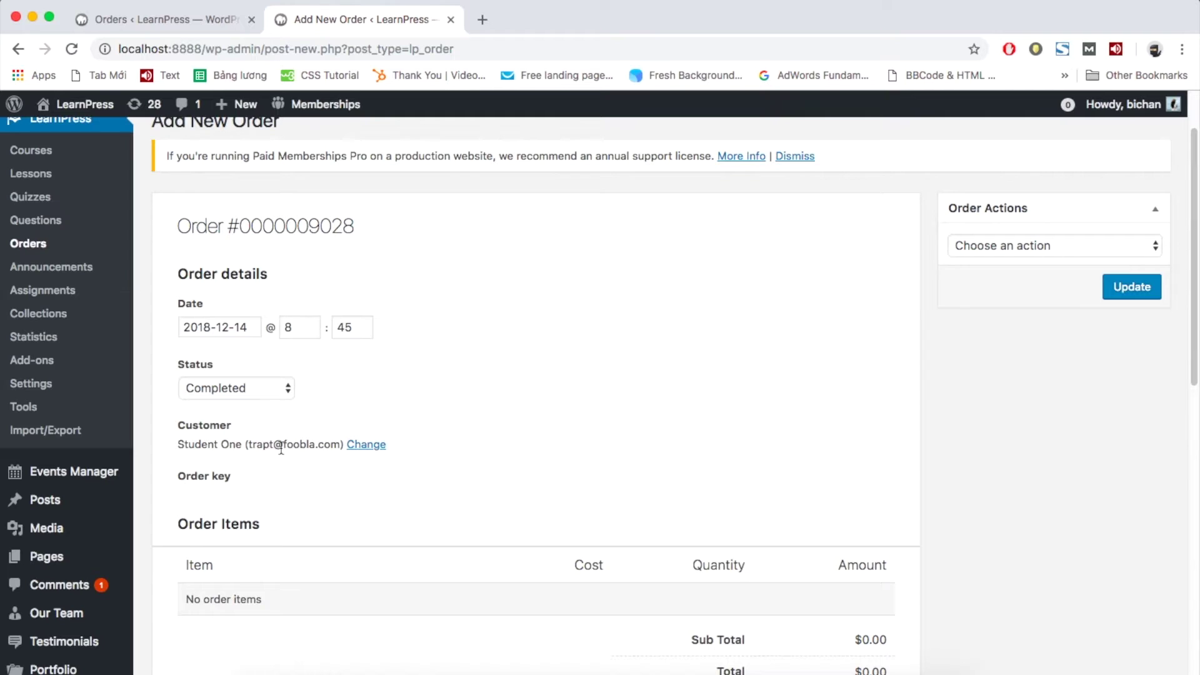
pyautogui.scroll(-3, 351, 478)
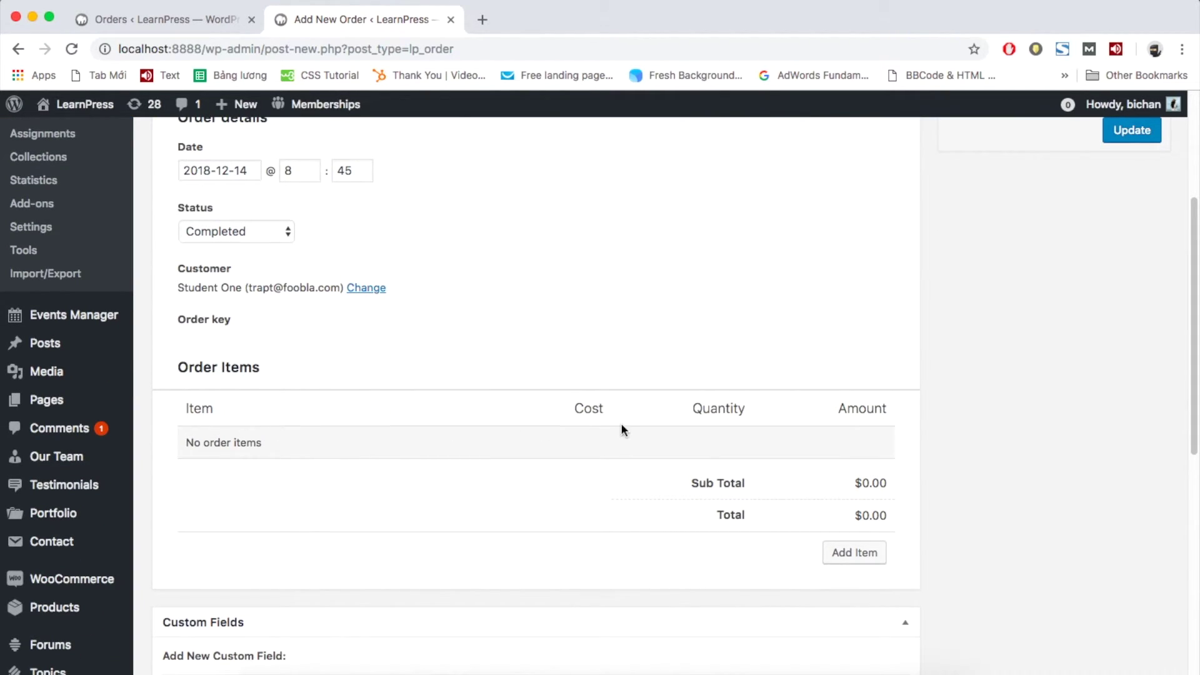
# - Tick six courses, from 1-Hour WordPress Basic Tutorial and HTML Tutorial to Easy Zurb Foundation
pyautogui.click(841, 551)
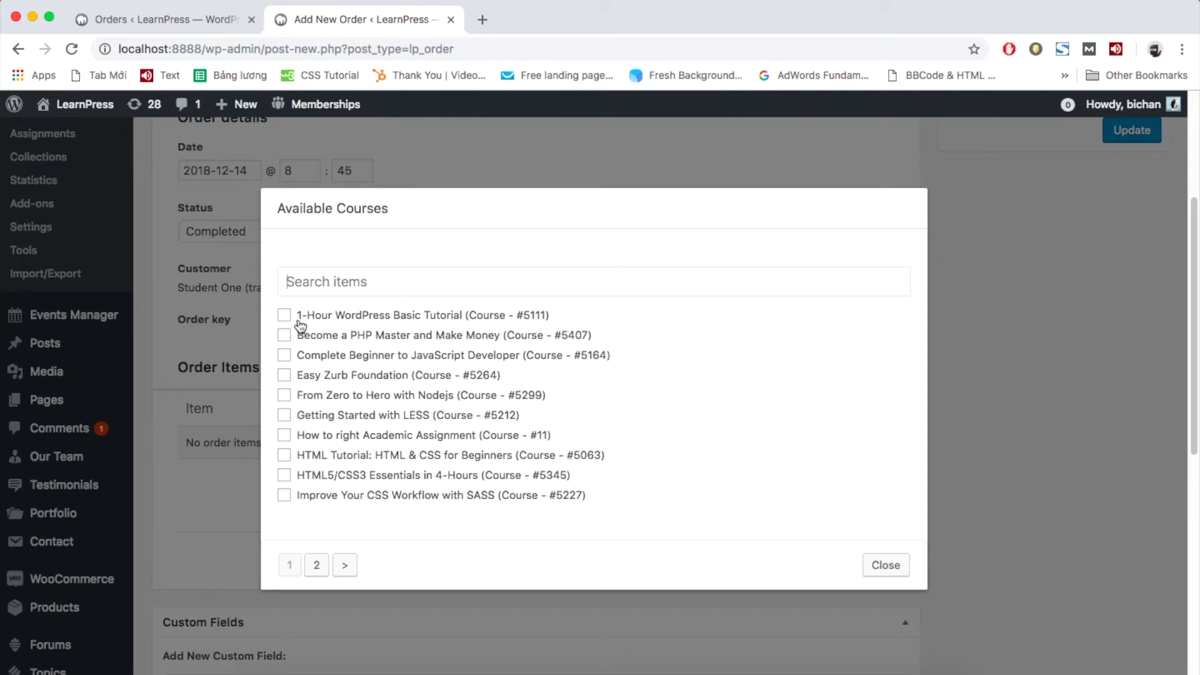
pyautogui.click(300, 320)
pyautogui.scroll(-1, 348, 378)
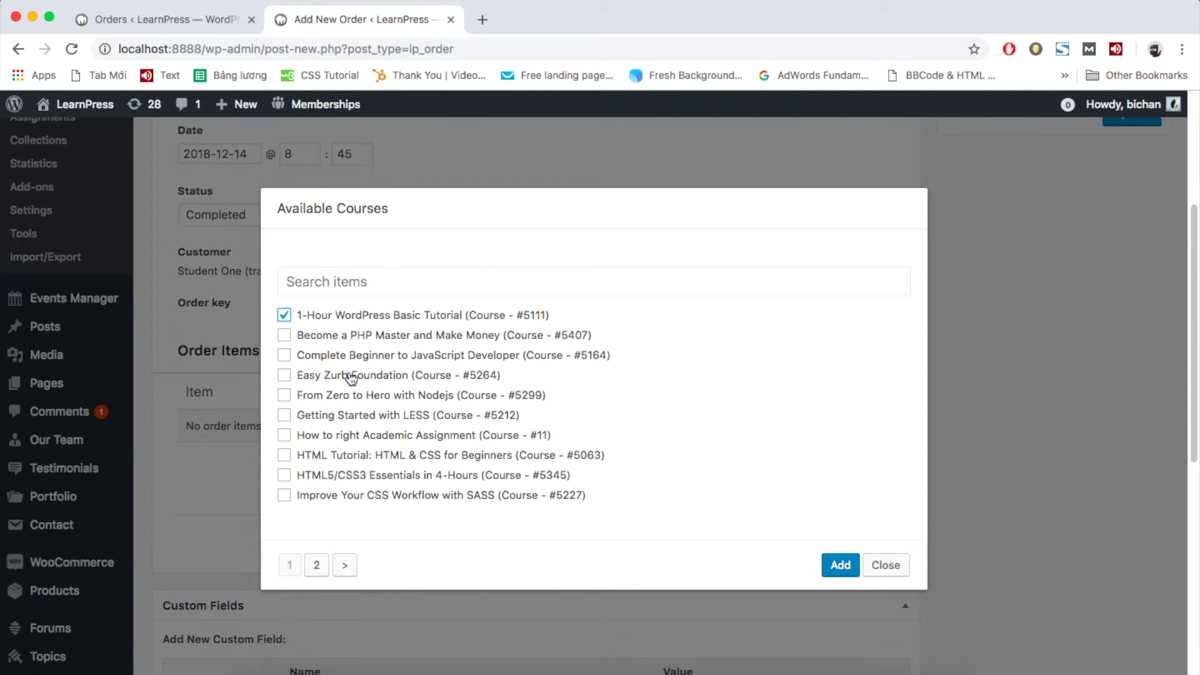
pyautogui.click(350, 456)
pyautogui.click(349, 436)
pyautogui.click(349, 415)
pyautogui.click(351, 395)
pyautogui.click(355, 375)
# - Add the six ticked courses to the order and check the $317.00 total
pyautogui.click(841, 566)
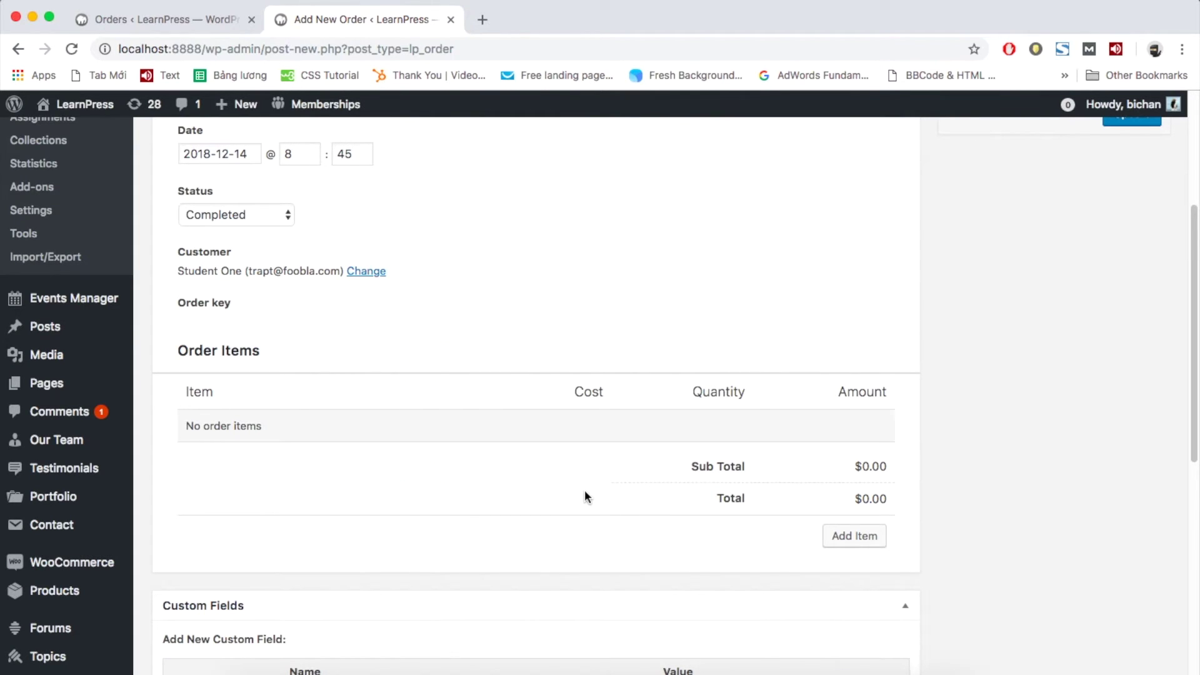
pyautogui.scroll(-3, 585, 490)
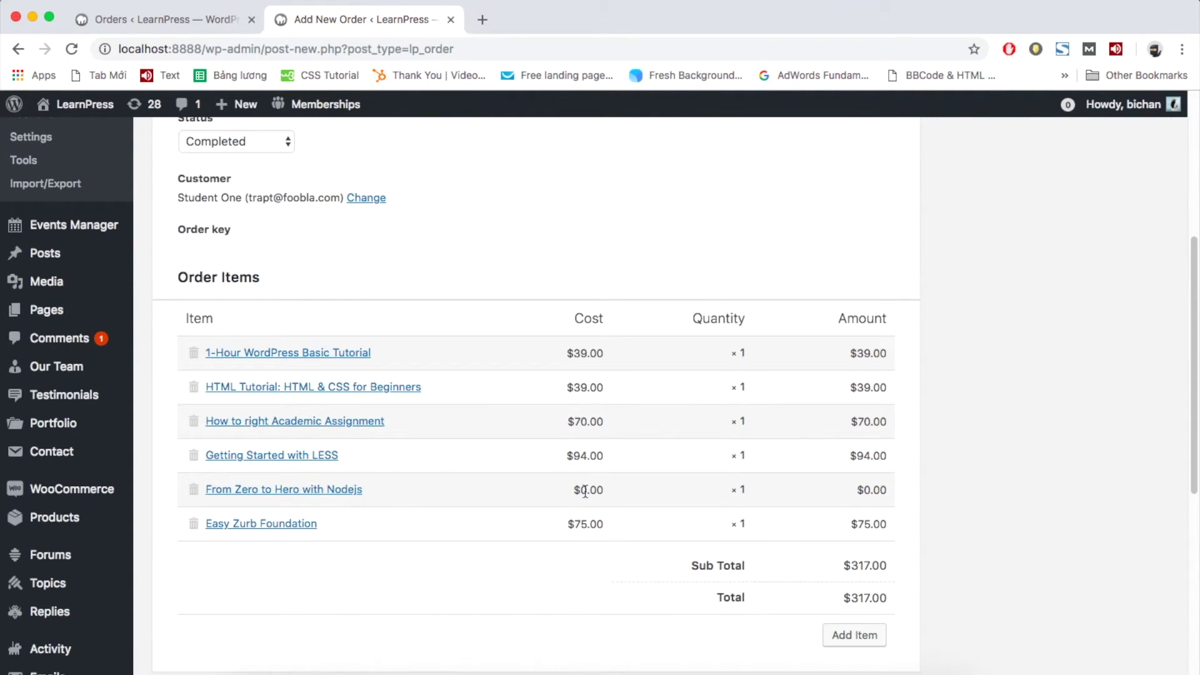
pyautogui.scroll(-6, 585, 493)
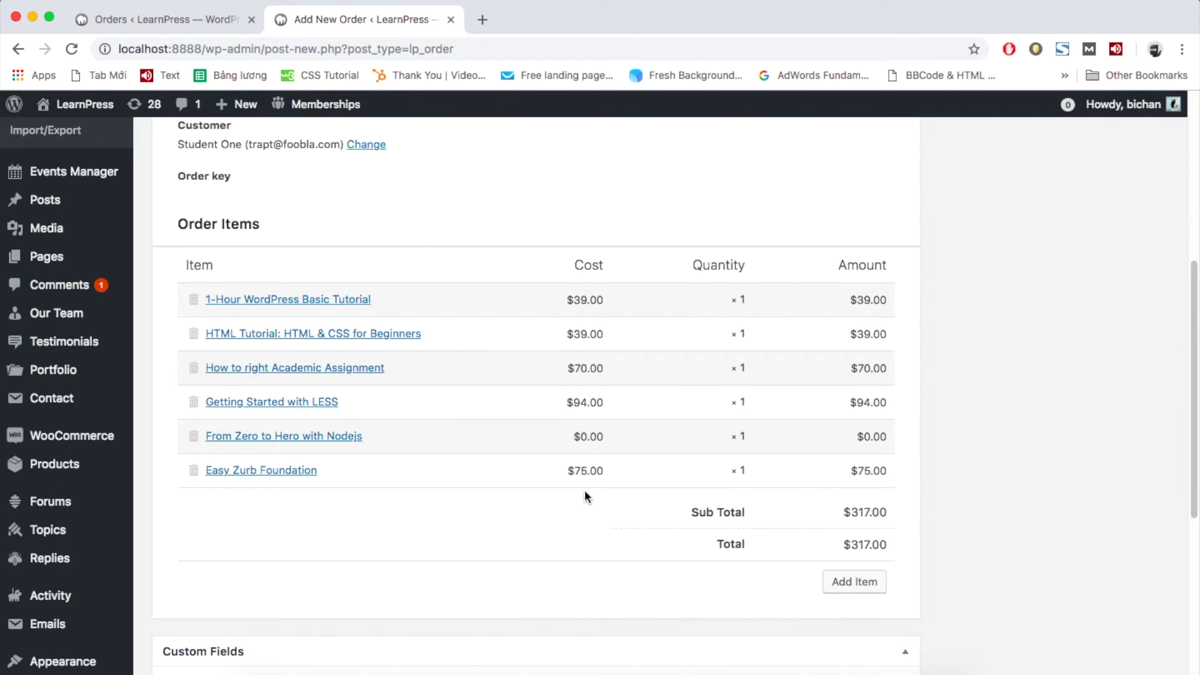
pyautogui.scroll(-2, 586, 491)
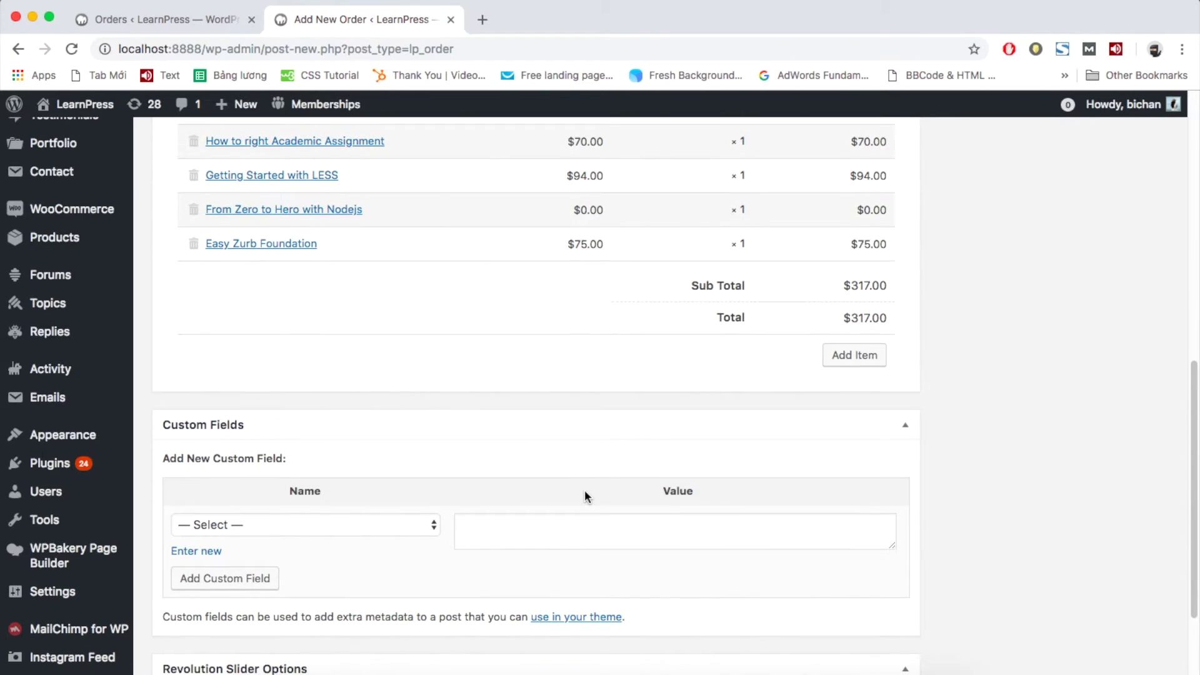
pyautogui.scroll(1, 585, 491)
pyautogui.scroll(15, 585, 494)
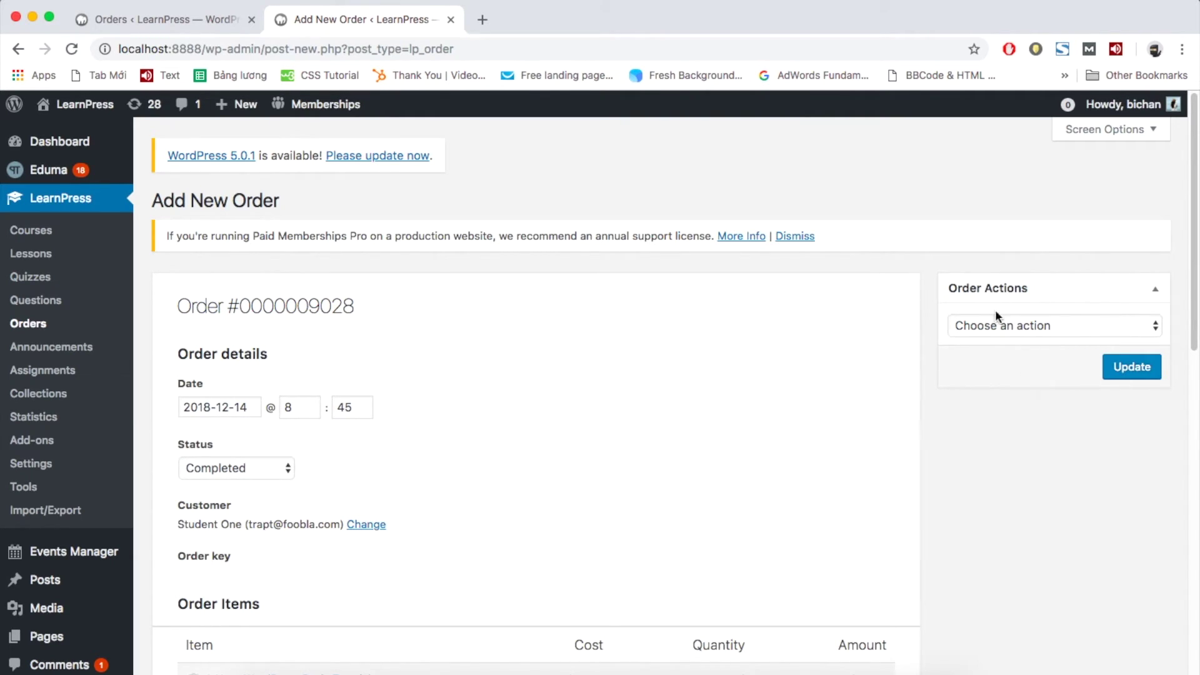
pyautogui.click(1022, 321)
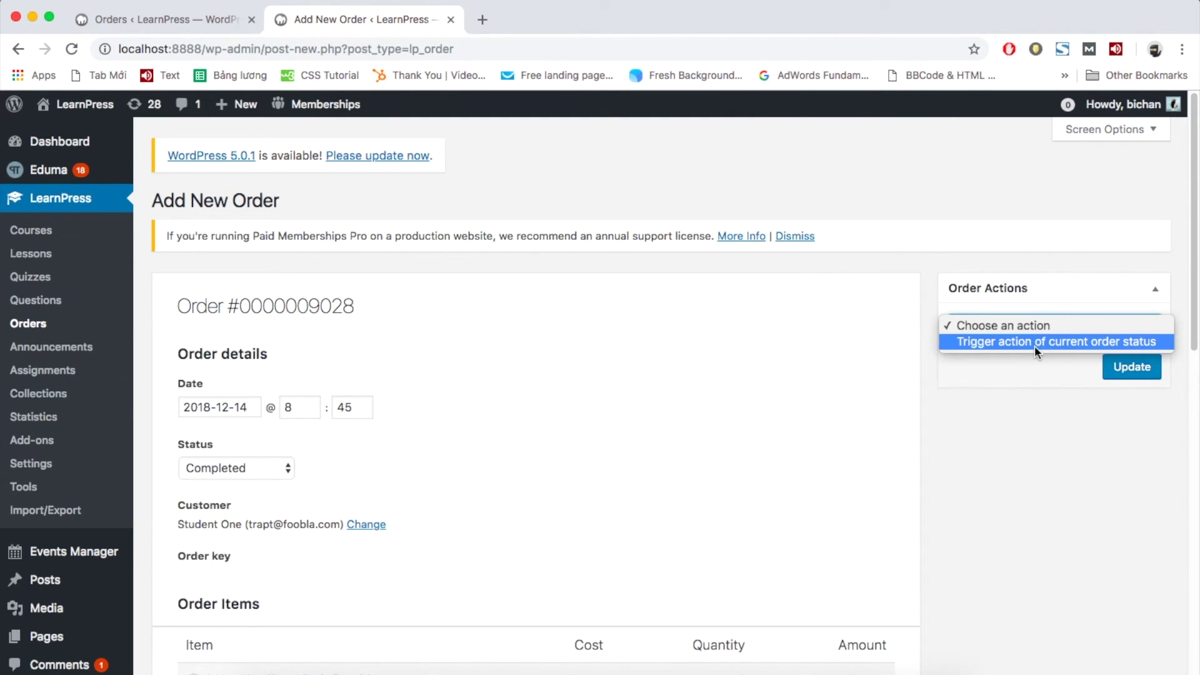
pyautogui.click(1034, 343)
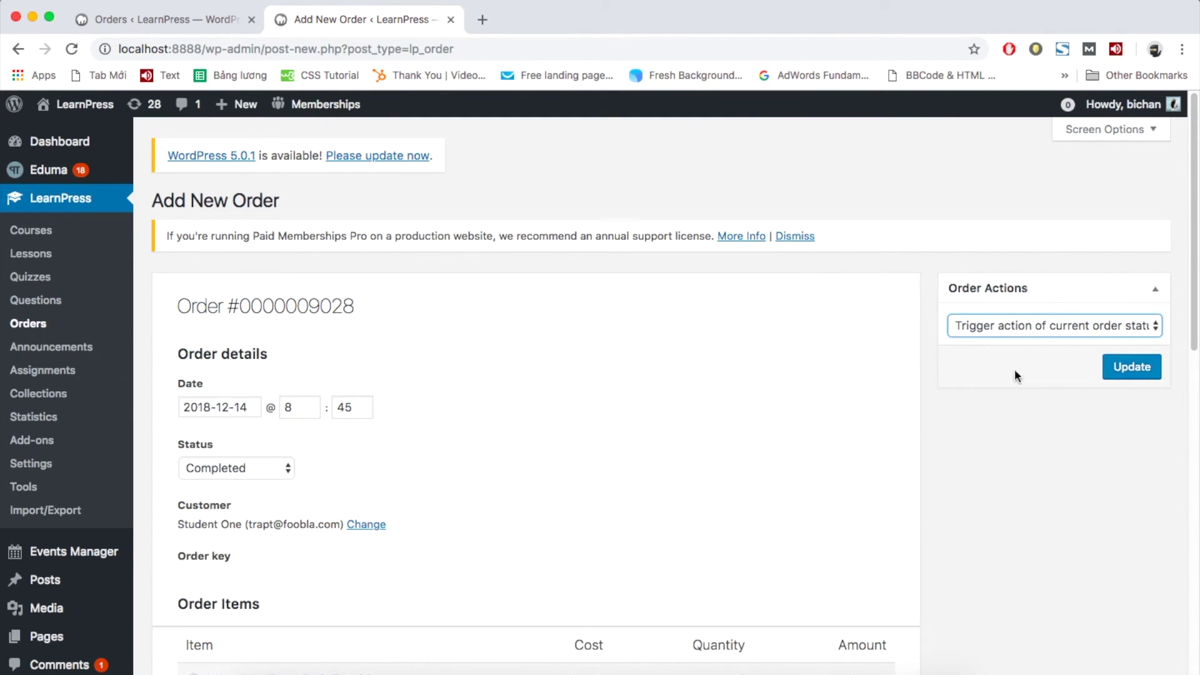
pyautogui.click(1145, 375)
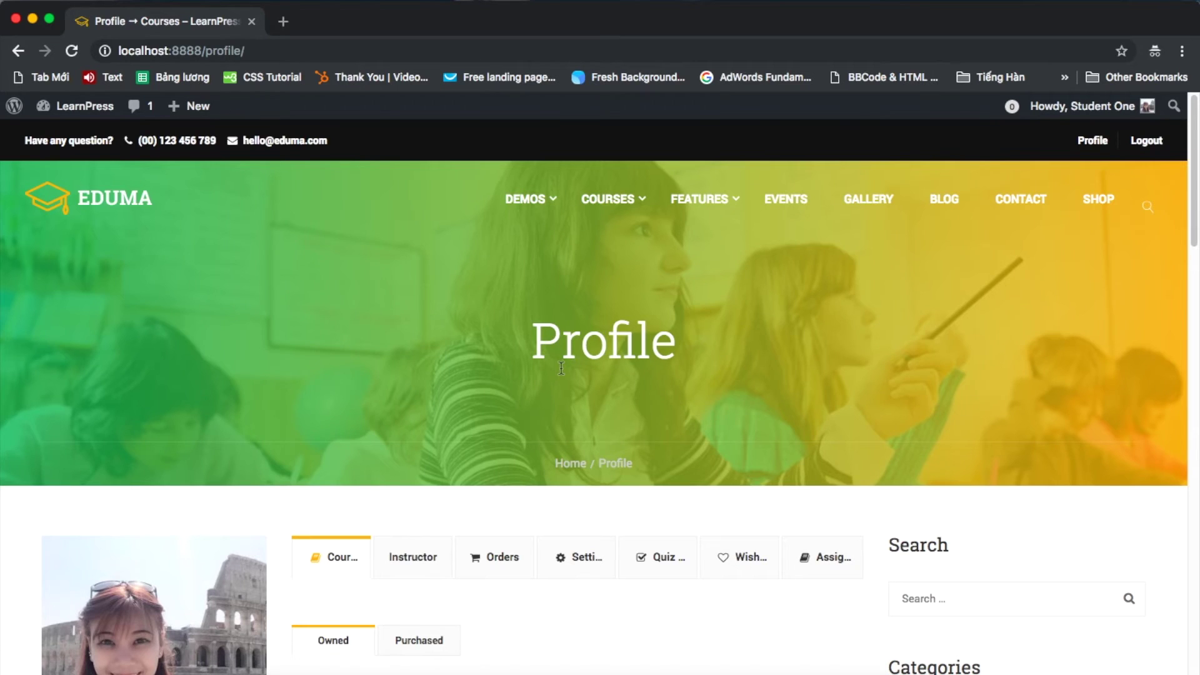
# - Scroll through the Purchased courses list to confirm the seven courses at 0% In Progress
pyautogui.scroll(-5, 561, 368)
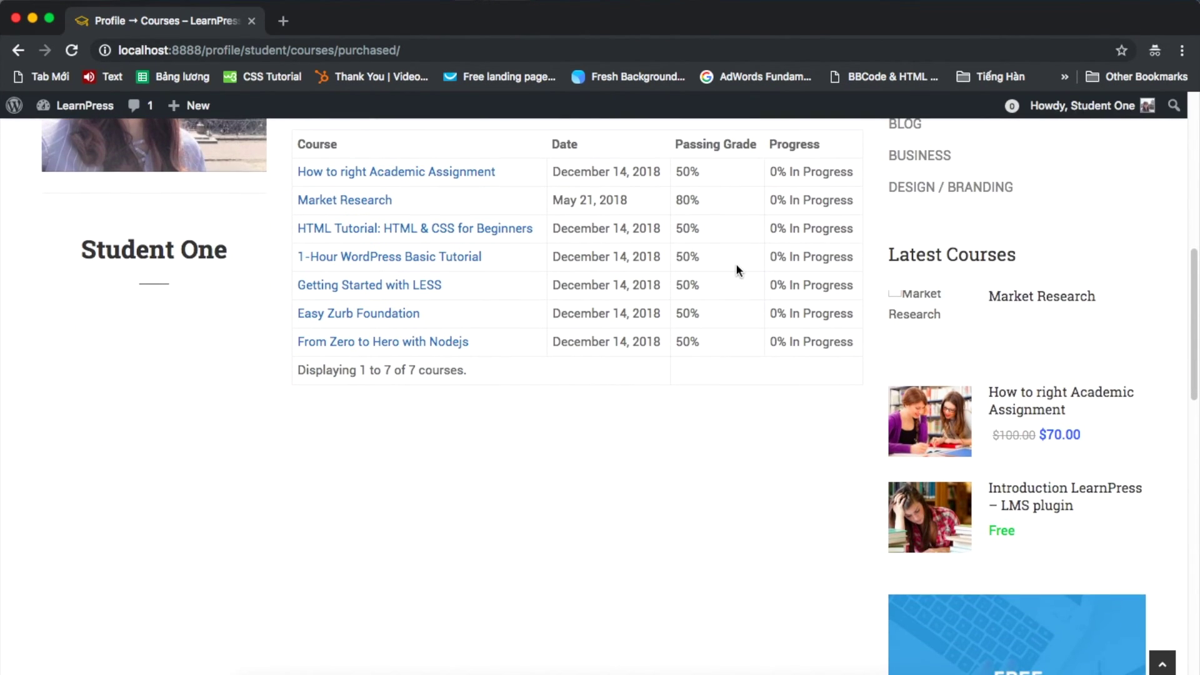
pyautogui.scroll(4, 736, 268)
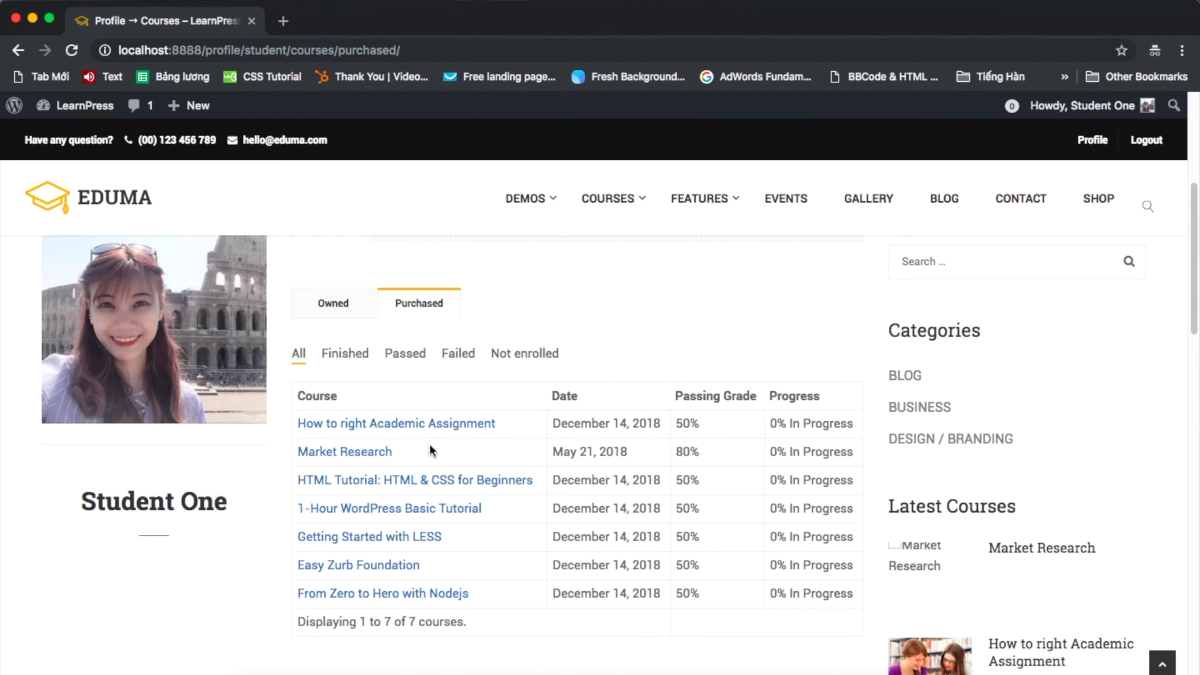